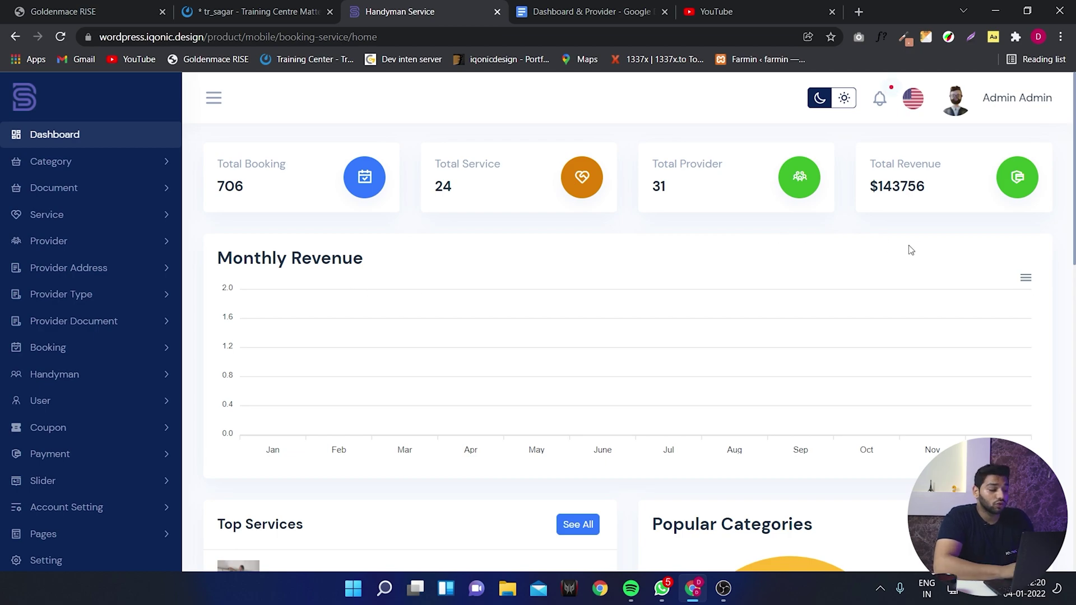
{"action": "left_click", "coordinate": [1026, 279]}
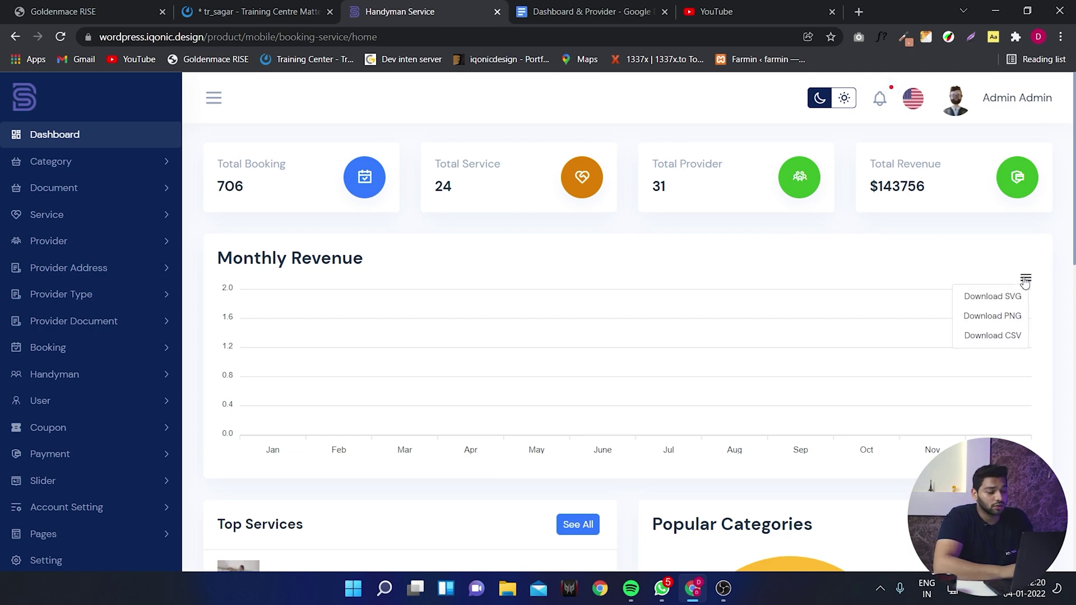
{"action": "scroll", "coordinate": [392, 233], "scroll_direction": "down", "scroll_amount": 3}
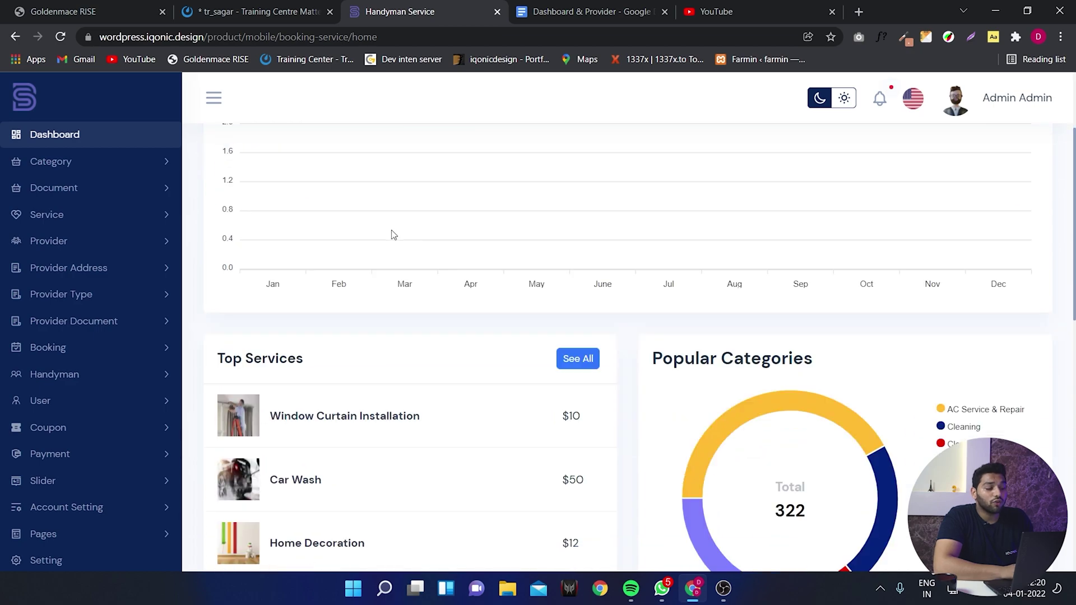
{"action": "scroll", "coordinate": [393, 233], "scroll_direction": "down", "scroll_amount": 3}
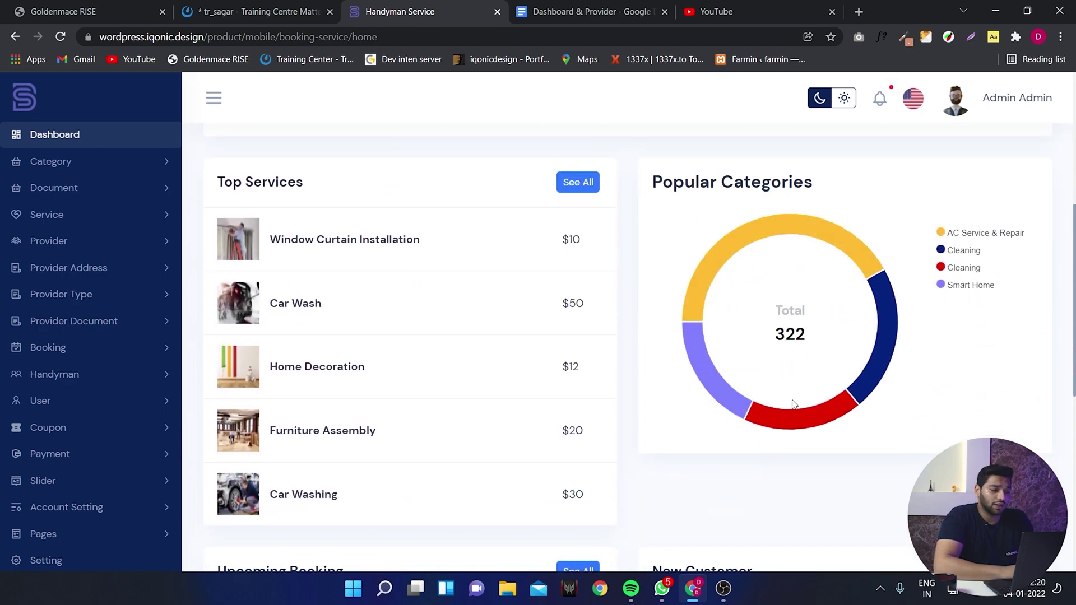
{"action": "scroll", "coordinate": [928, 433], "scroll_direction": "down", "scroll_amount": 3}
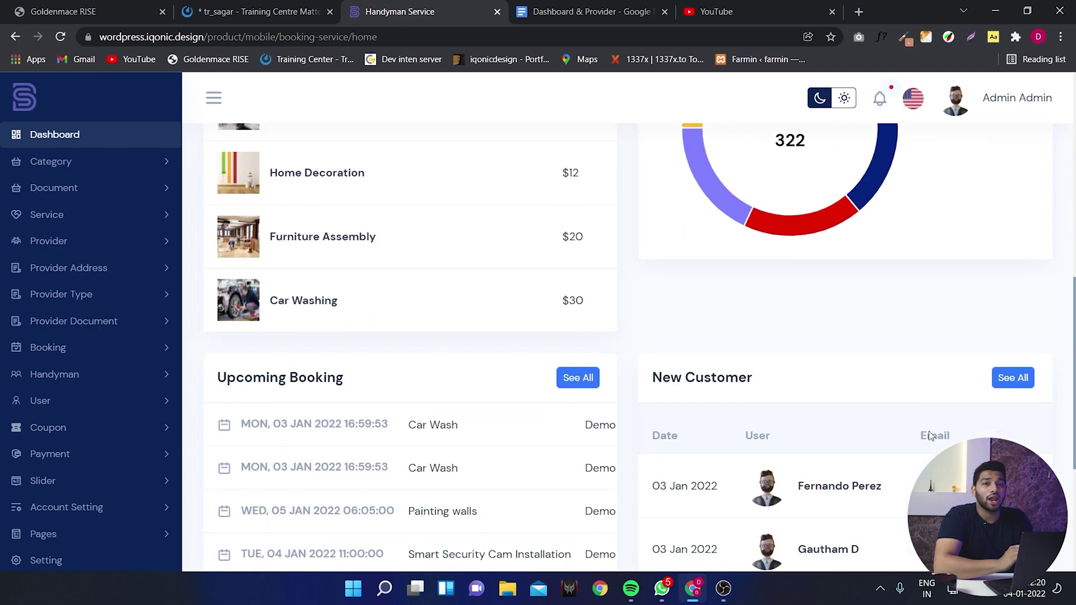
{"action": "scroll", "coordinate": [930, 436], "scroll_direction": "down", "scroll_amount": 4}
{"action": "scroll", "coordinate": [275, 251], "scroll_direction": "up", "scroll_amount": 1}
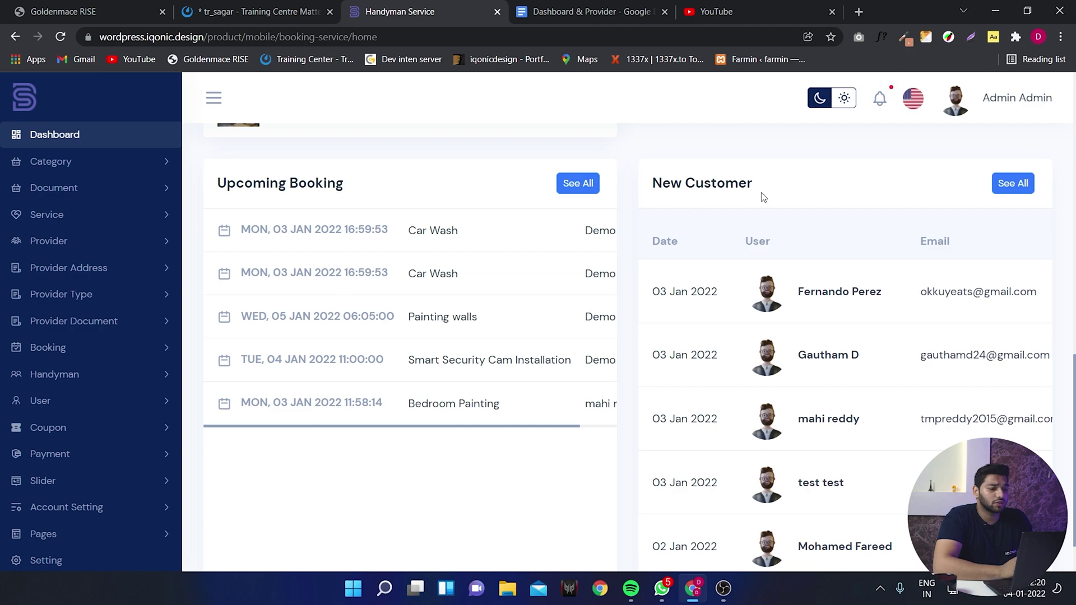
{"action": "scroll", "coordinate": [762, 197], "scroll_direction": "down", "scroll_amount": 2}
{"action": "scroll", "coordinate": [762, 197], "scroll_direction": "up", "scroll_amount": 10}
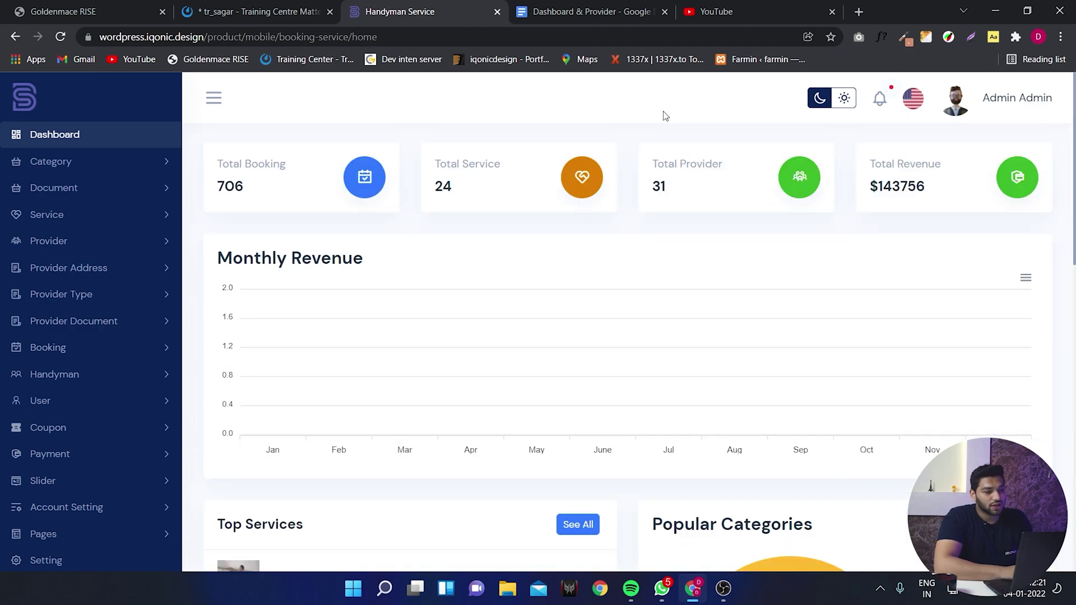
{"action": "left_click", "coordinate": [913, 98]}
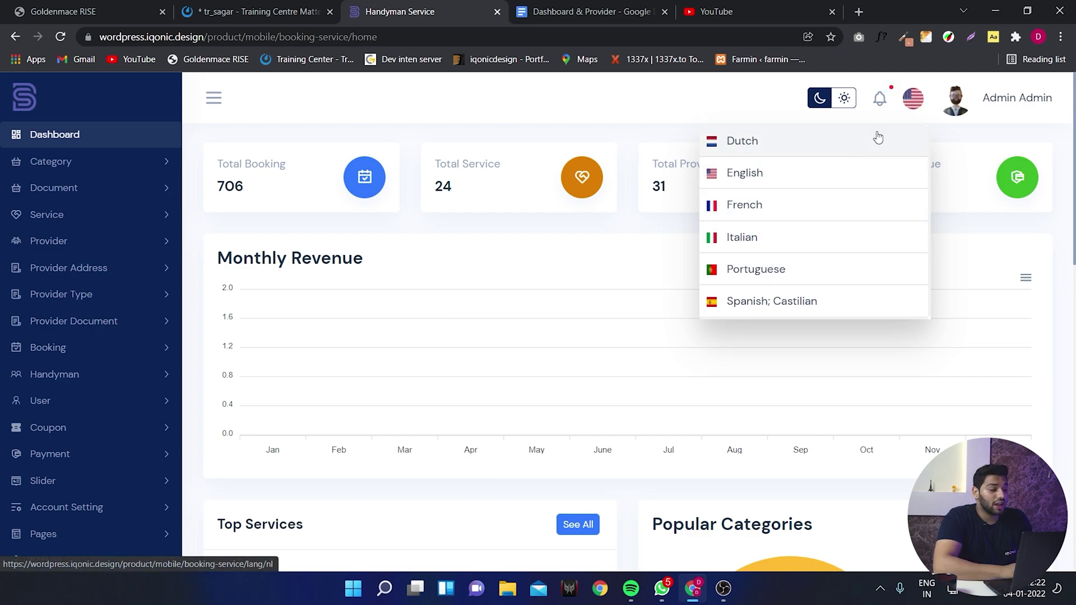
{"action": "left_click", "coordinate": [915, 106]}
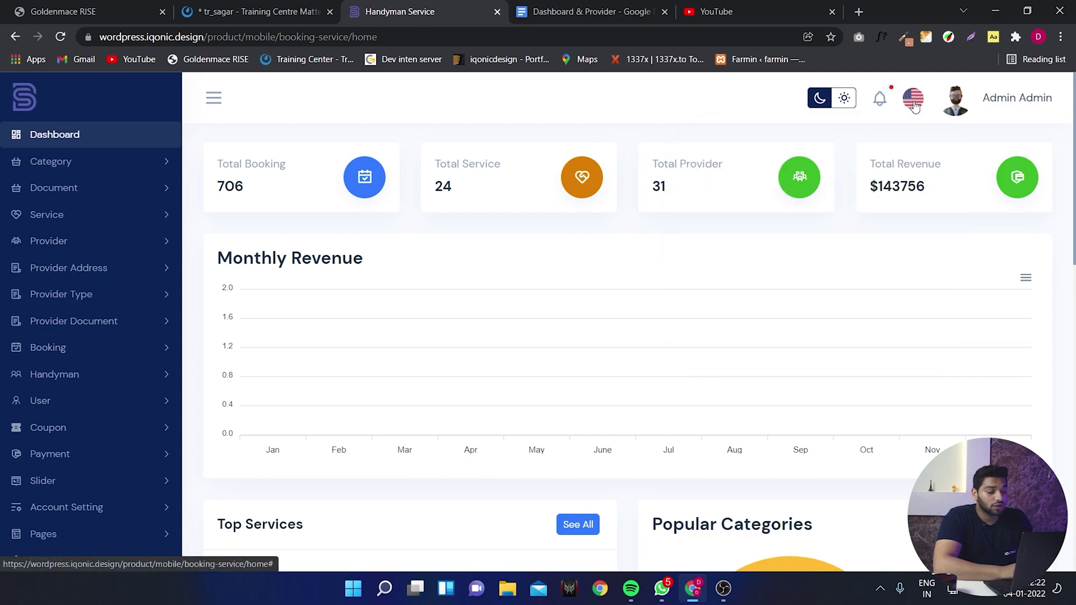
{"action": "left_click", "coordinate": [882, 105]}
{"action": "left_click", "coordinate": [881, 103]}
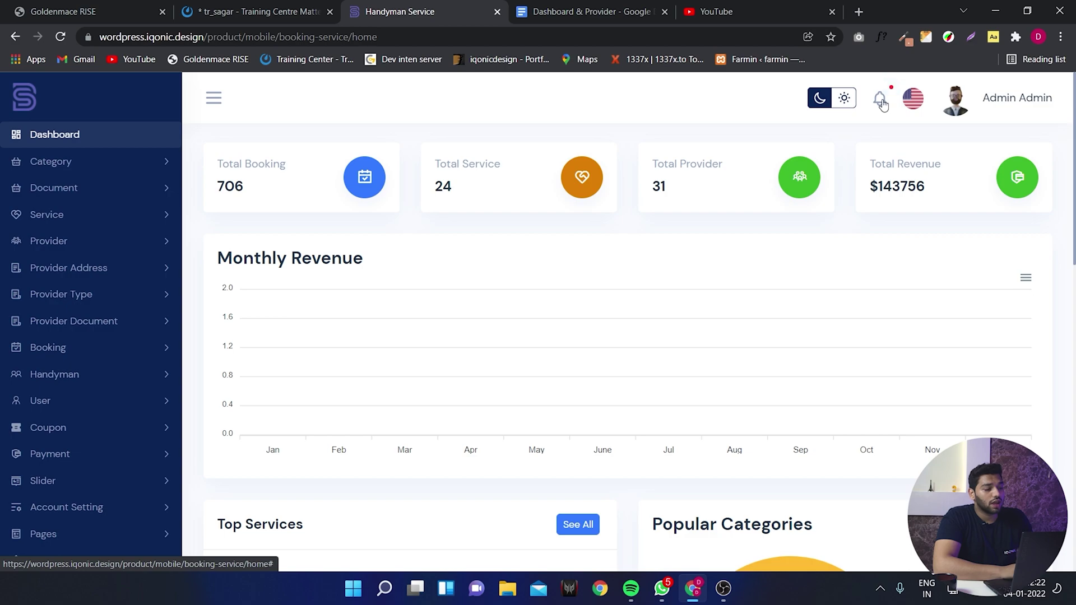
{"action": "left_click", "coordinate": [846, 100]}
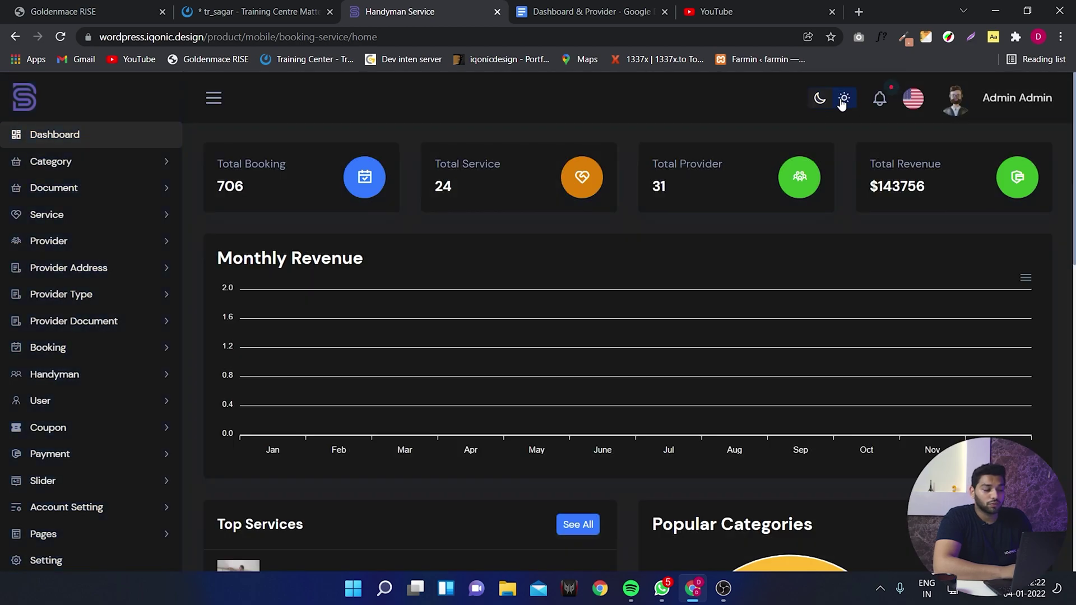
{"action": "left_click", "coordinate": [820, 99]}
{"action": "left_click", "coordinate": [216, 102]}
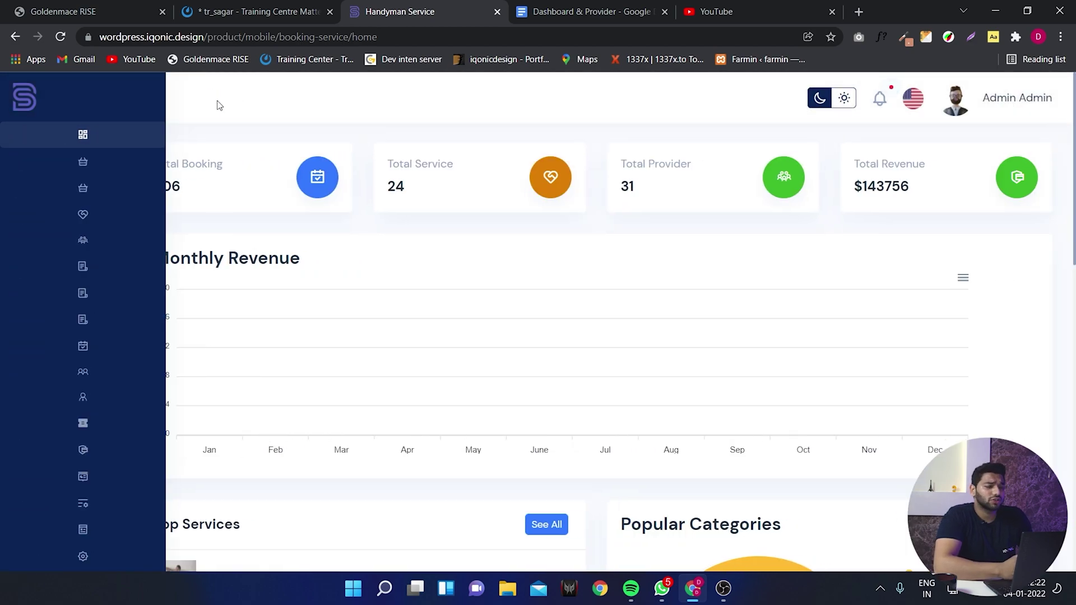
{"action": "left_click", "coordinate": [92, 100]}
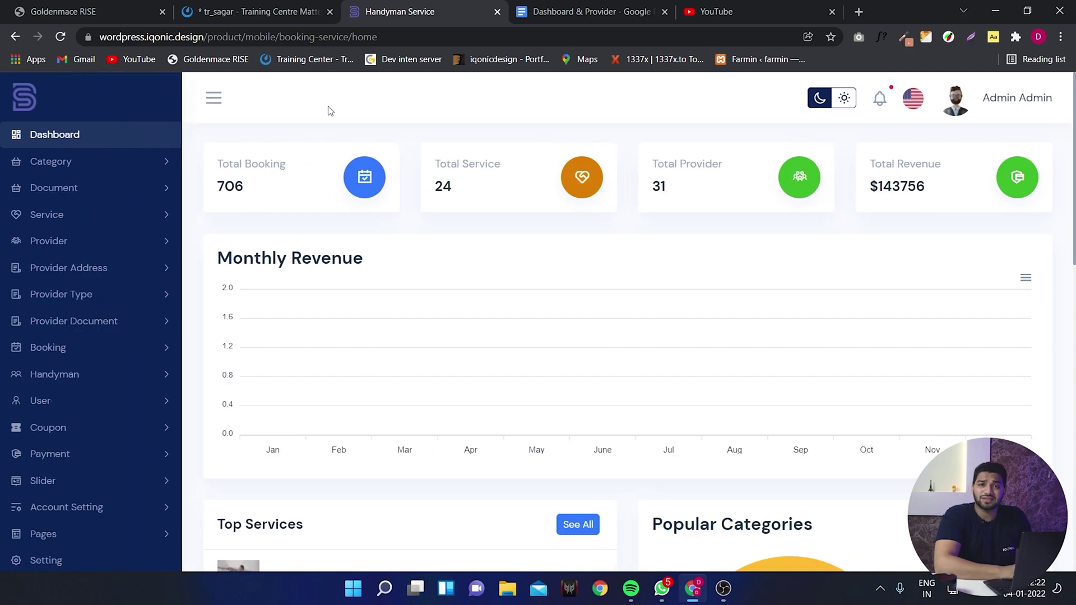
{"action": "scroll", "coordinate": [123, 291], "scroll_direction": "down", "scroll_amount": 2}
{"action": "scroll", "coordinate": [122, 291], "scroll_direction": "up", "scroll_amount": 2}
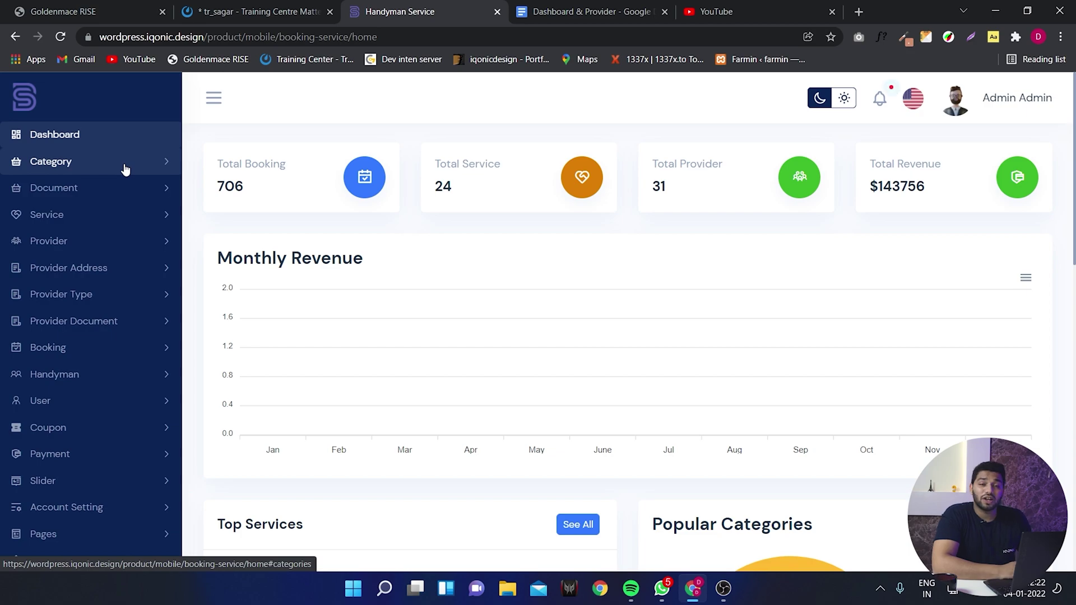
Open a new Add Category form from the Category List
{"action": "left_click", "coordinate": [126, 169]}
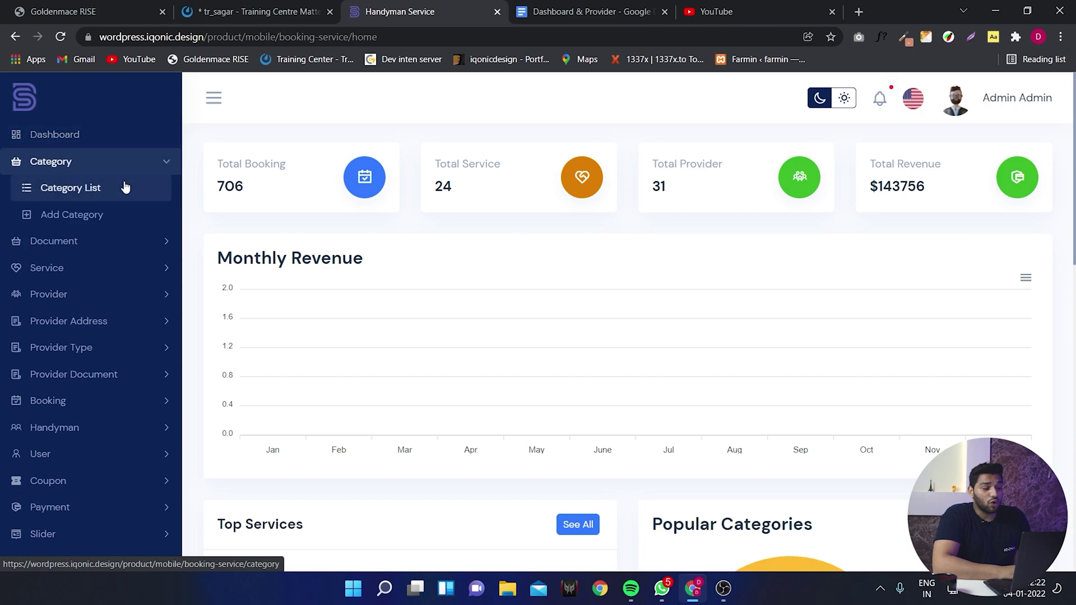
{"action": "left_click", "coordinate": [126, 187]}
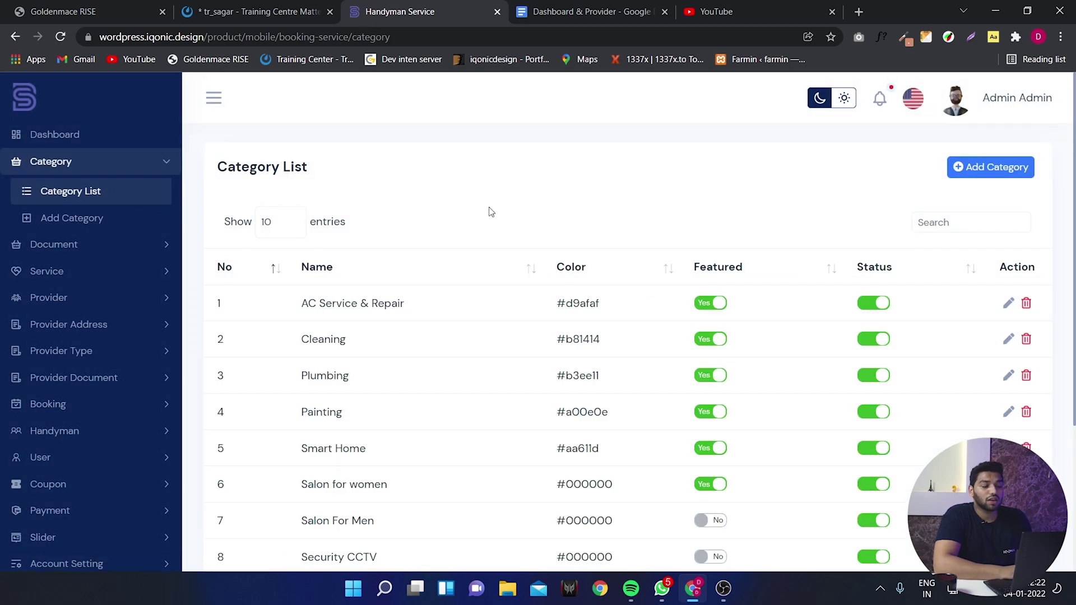
{"action": "left_click", "coordinate": [1003, 167]}
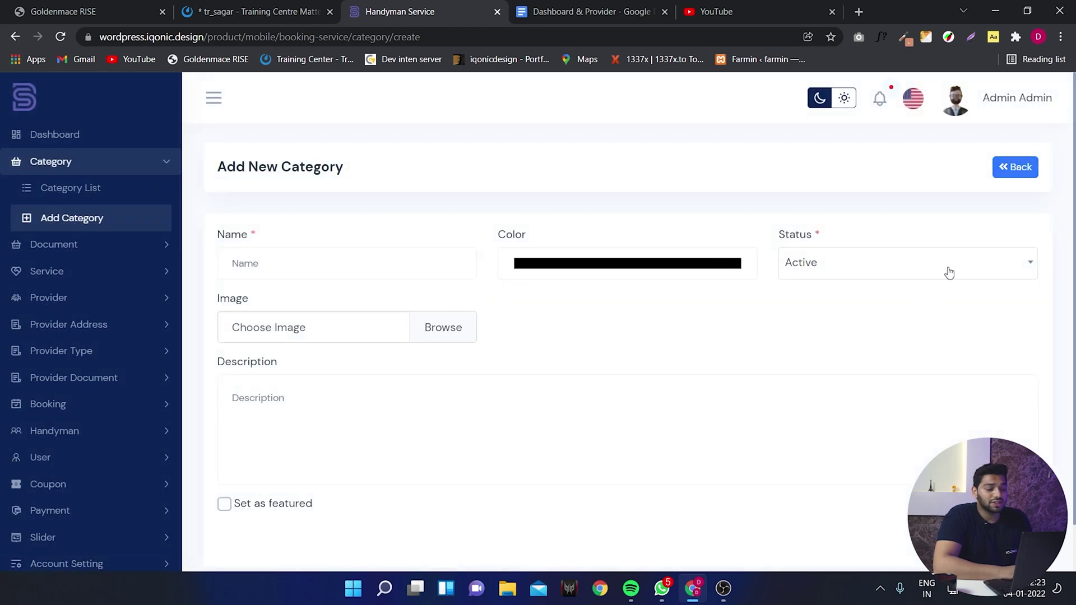
Name the category 'Wow', give it a brownish-red colour and keep status Active
{"action": "left_click", "coordinate": [319, 267]}
{"action": "type", "text": "Wow"}
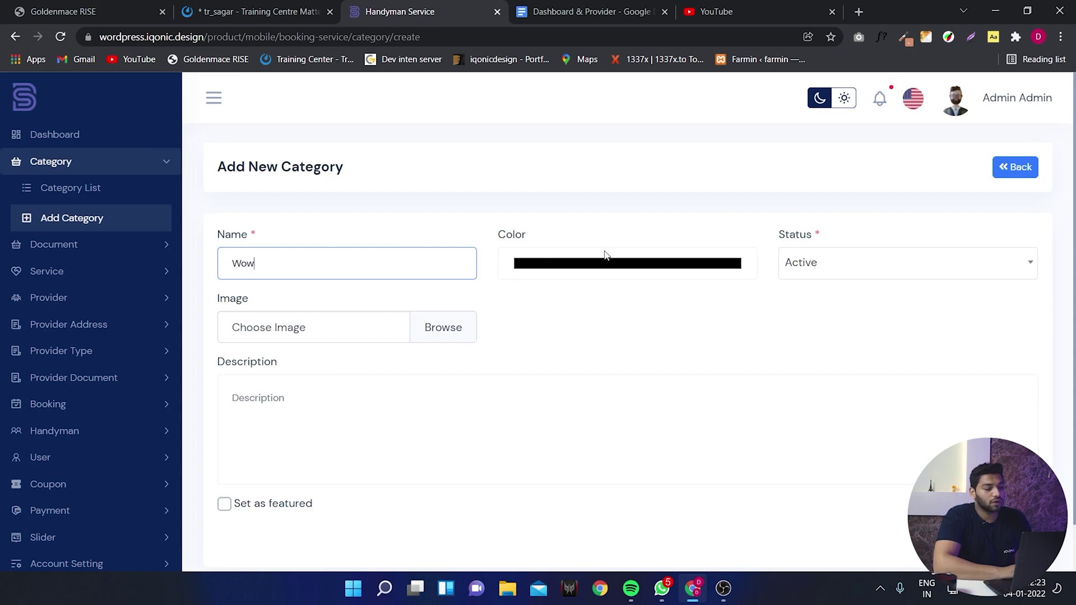
{"action": "left_click", "coordinate": [649, 264]}
{"action": "left_click", "coordinate": [557, 329]}
{"action": "left_click", "coordinate": [745, 384]}
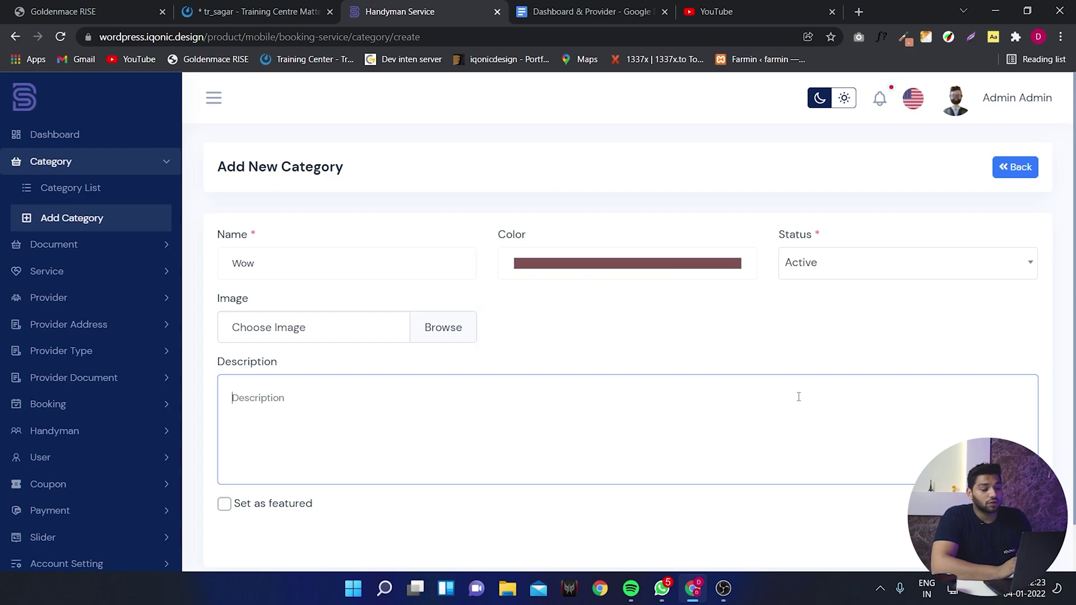
{"action": "left_click", "coordinate": [885, 255]}
{"action": "left_click", "coordinate": [855, 329]}
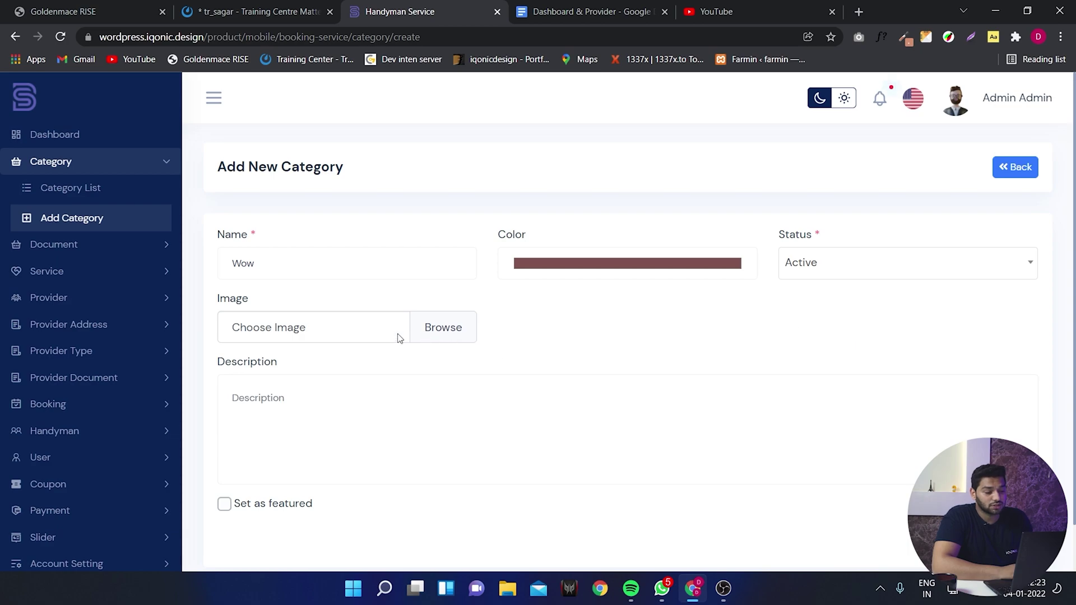
Attach the image happy-birthday-poster-template_23-2148523178.jpg and move to the description field
{"action": "left_click", "coordinate": [399, 337]}
{"action": "left_click", "coordinate": [512, 173]}
{"action": "key", "text": "Return"}
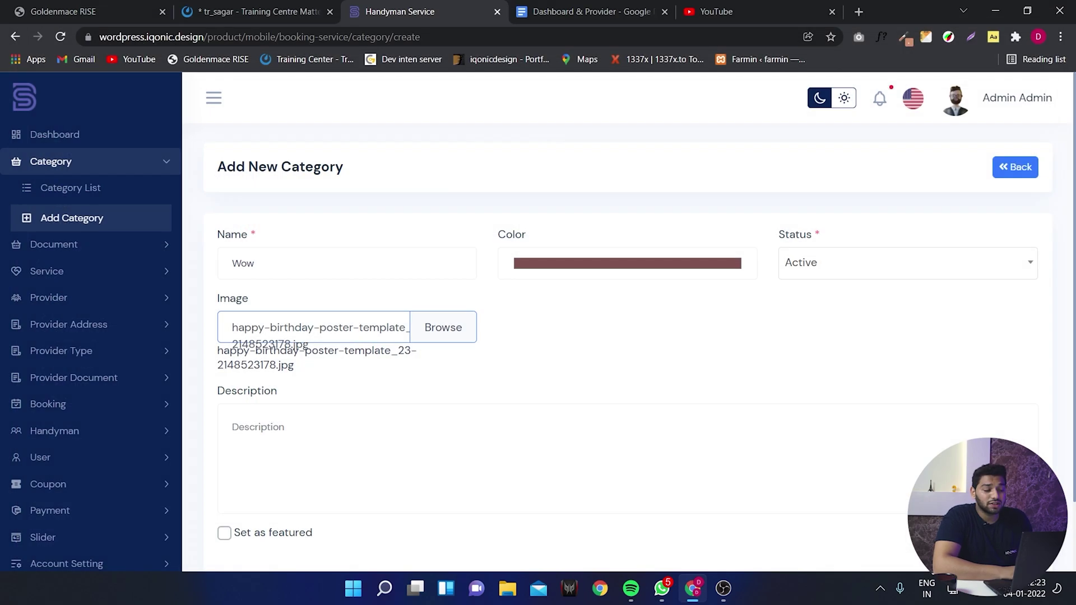
{"action": "left_click", "coordinate": [488, 425]}
Enter 'Iscb' as the description, then go back to the Category List
{"action": "type", "text": "Iscb"}
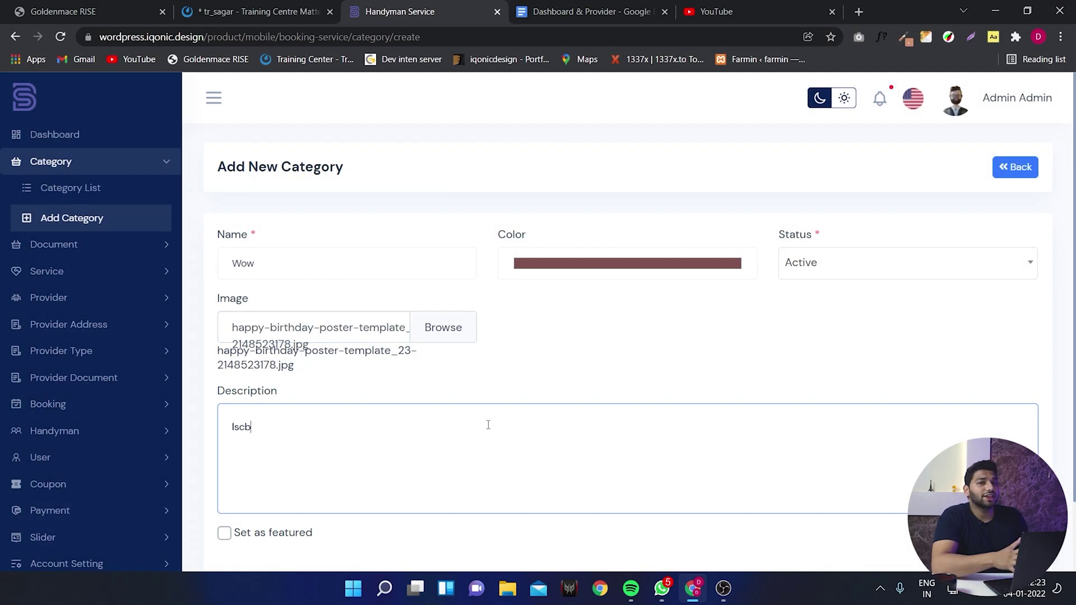
{"action": "left_click", "coordinate": [1015, 166]}
{"action": "scroll", "coordinate": [532, 468], "scroll_direction": "down", "scroll_amount": 4}
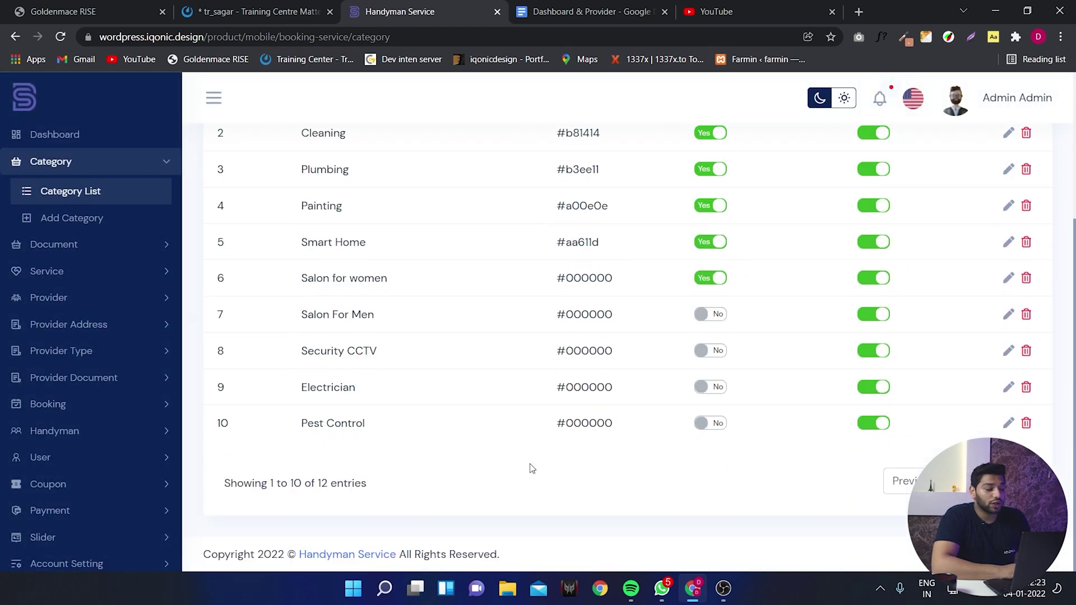
{"action": "scroll", "coordinate": [532, 468], "scroll_direction": "up", "scroll_amount": 4}
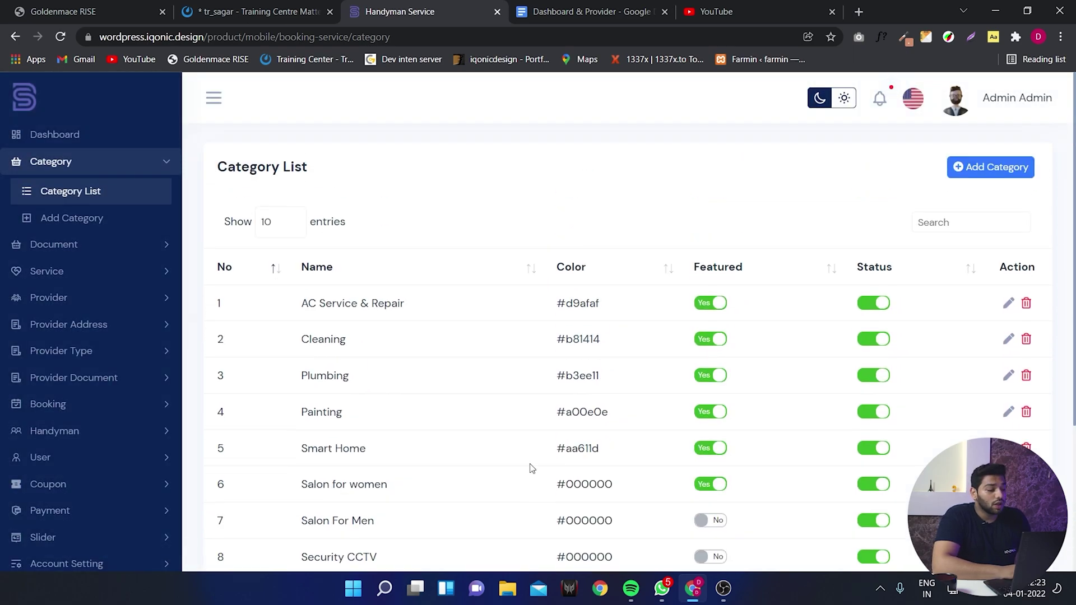
Recolour the AC Service & Repair category red and save it
{"action": "left_click", "coordinate": [1007, 305]}
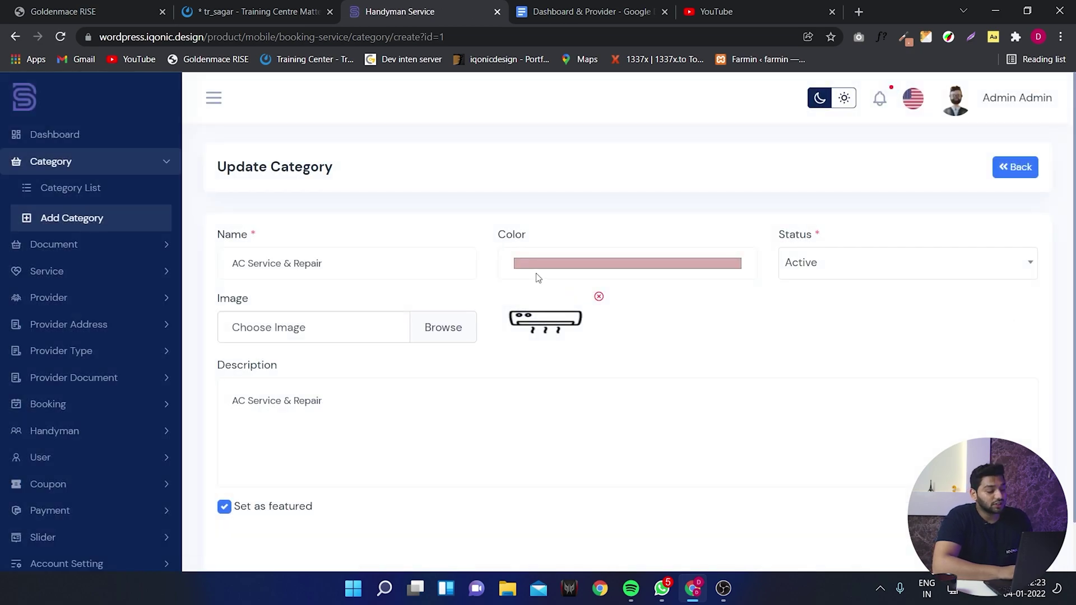
{"action": "left_click", "coordinate": [594, 263]}
{"action": "left_click", "coordinate": [597, 291]}
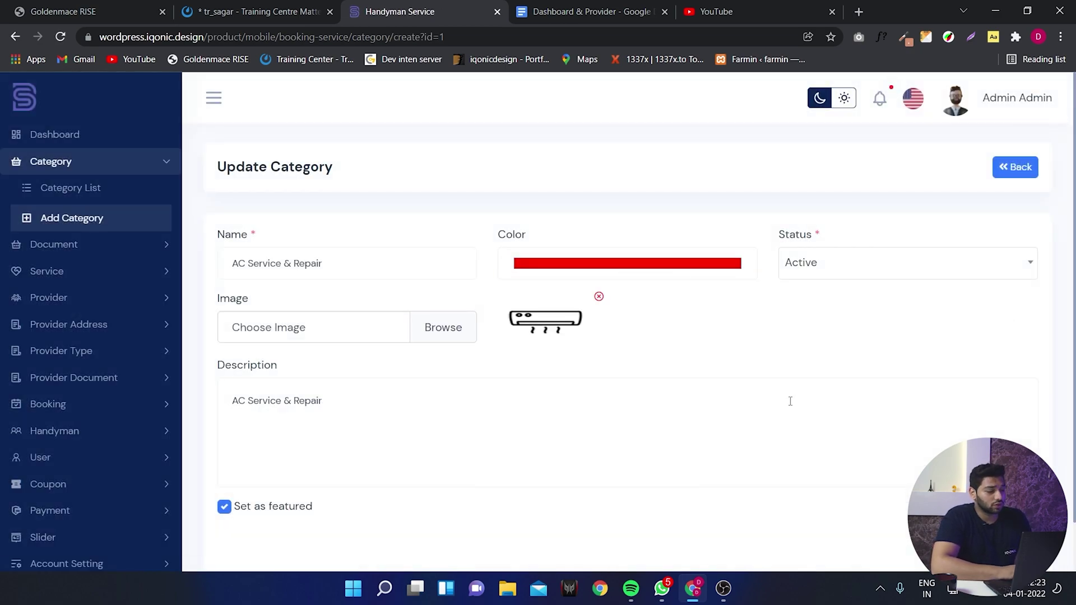
{"action": "key", "text": "Return"}
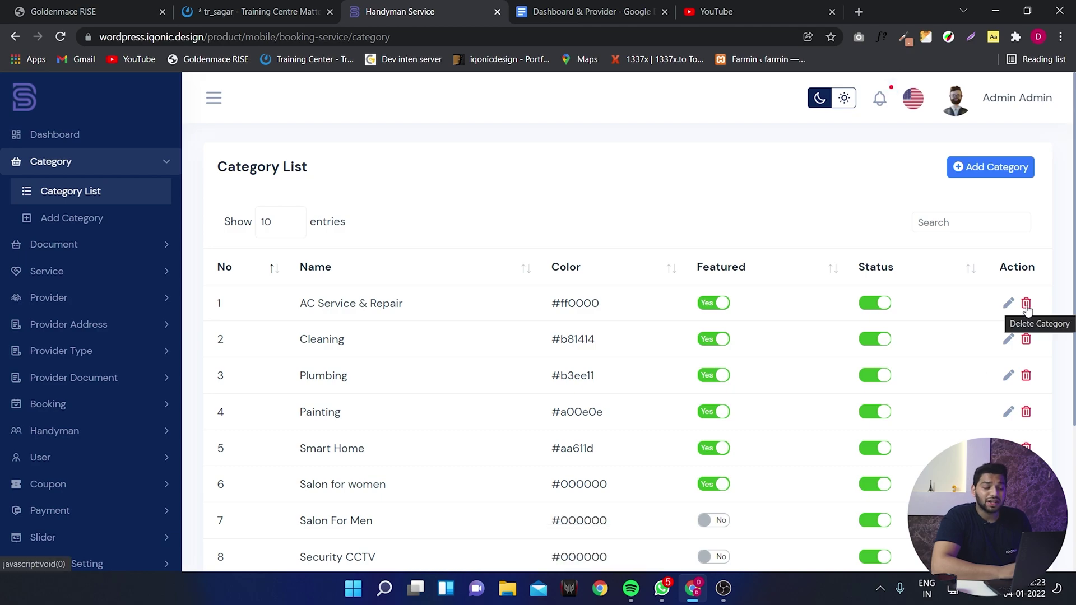
Start deleting AC Service & Repair but cancel, then collapse the Category menu
{"action": "left_click", "coordinate": [1027, 303]}
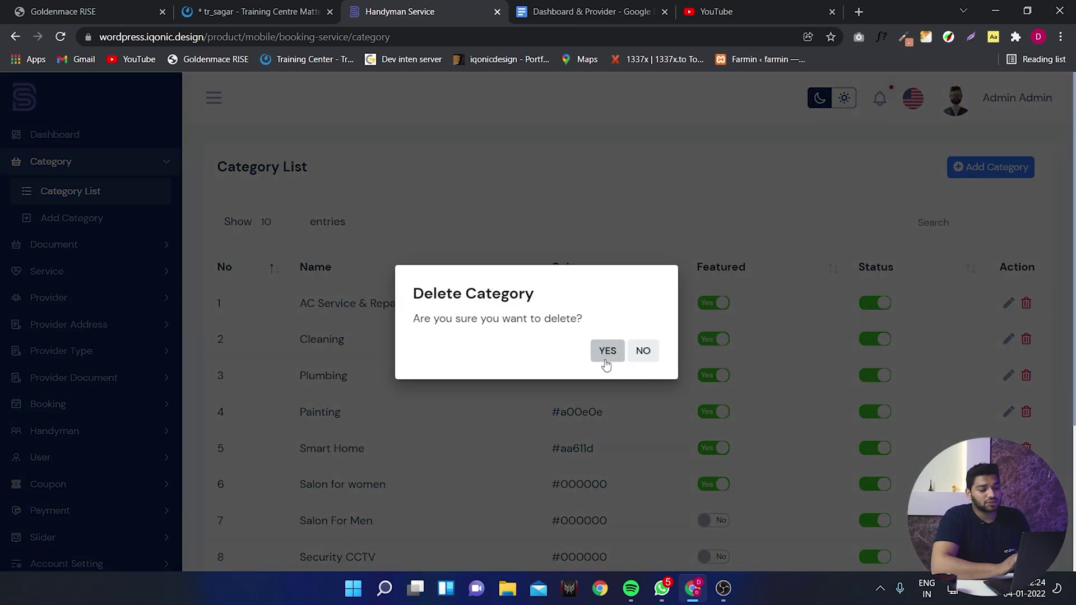
{"action": "left_click", "coordinate": [644, 359]}
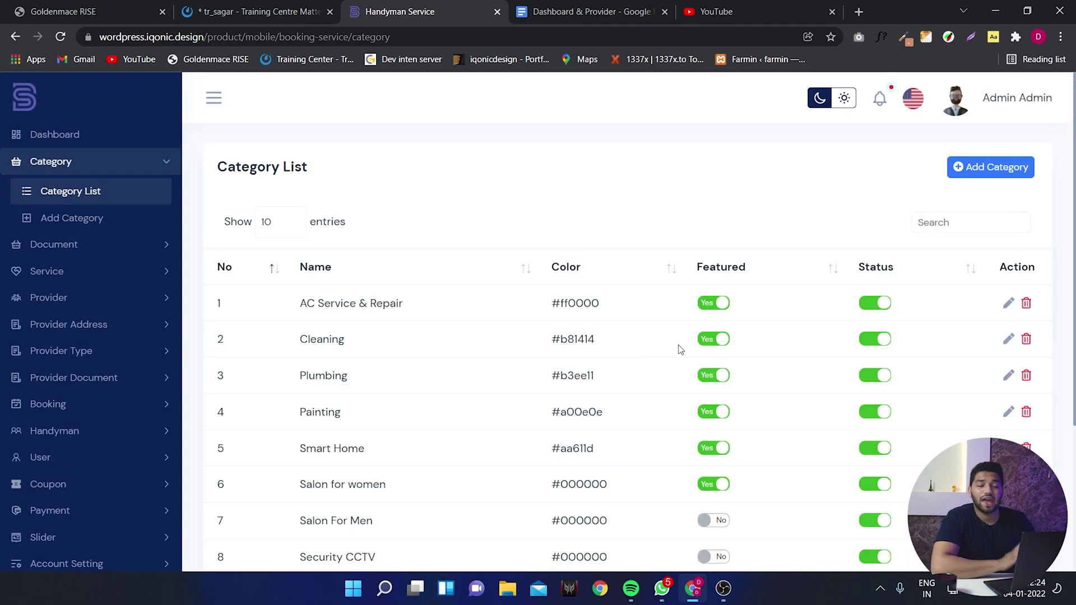
{"action": "left_click", "coordinate": [164, 163]}
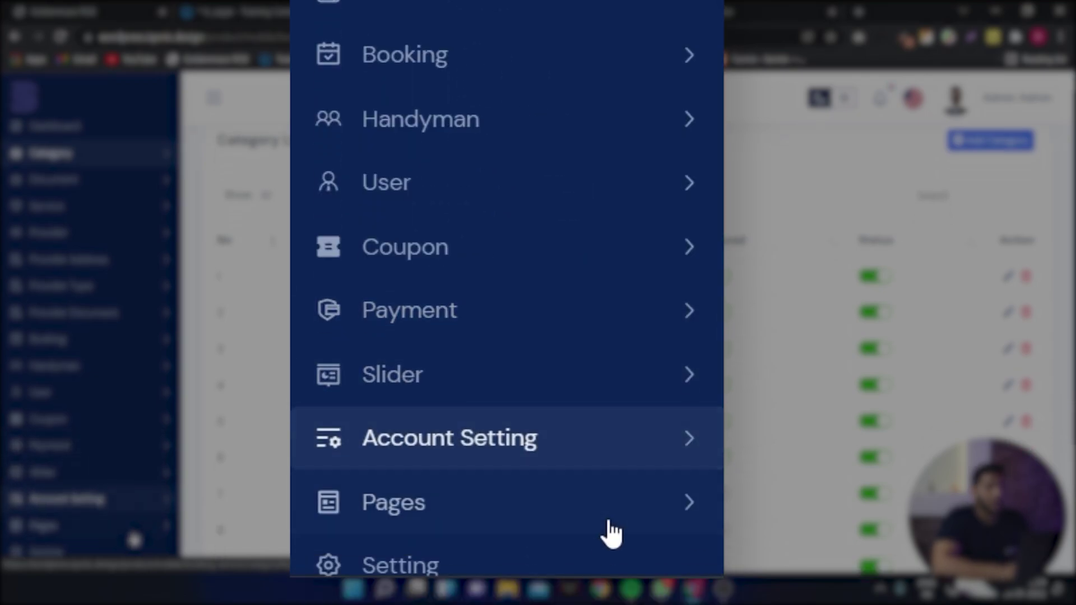
Go to the Setting page, which opens on General Settings
{"action": "left_click", "coordinate": [77, 548]}
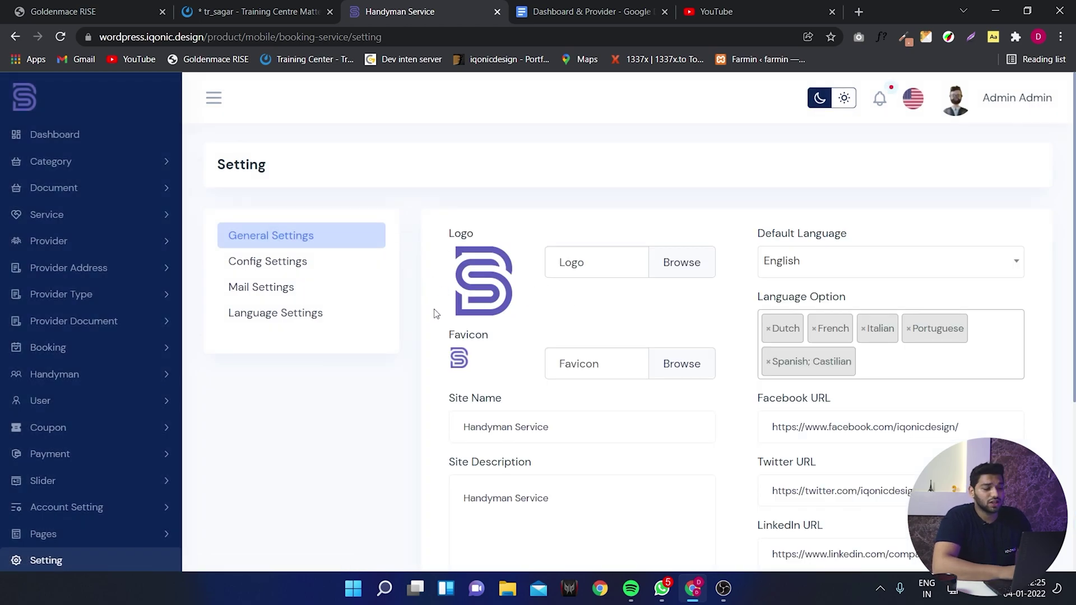
{"action": "left_click", "coordinate": [684, 264]}
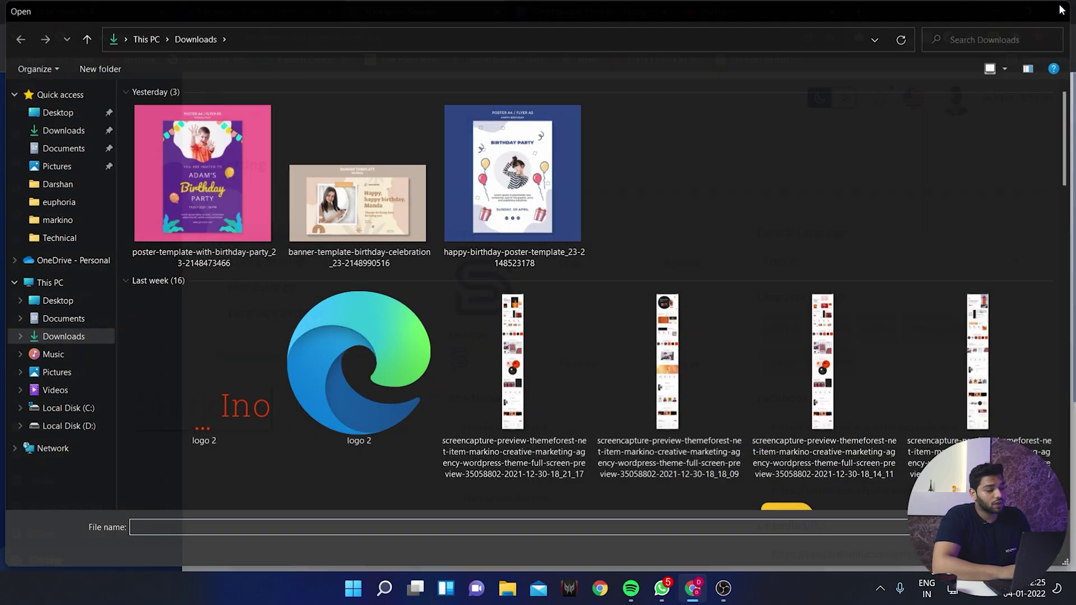
{"action": "key", "text": "Escape"}
{"action": "left_click", "coordinate": [696, 364]}
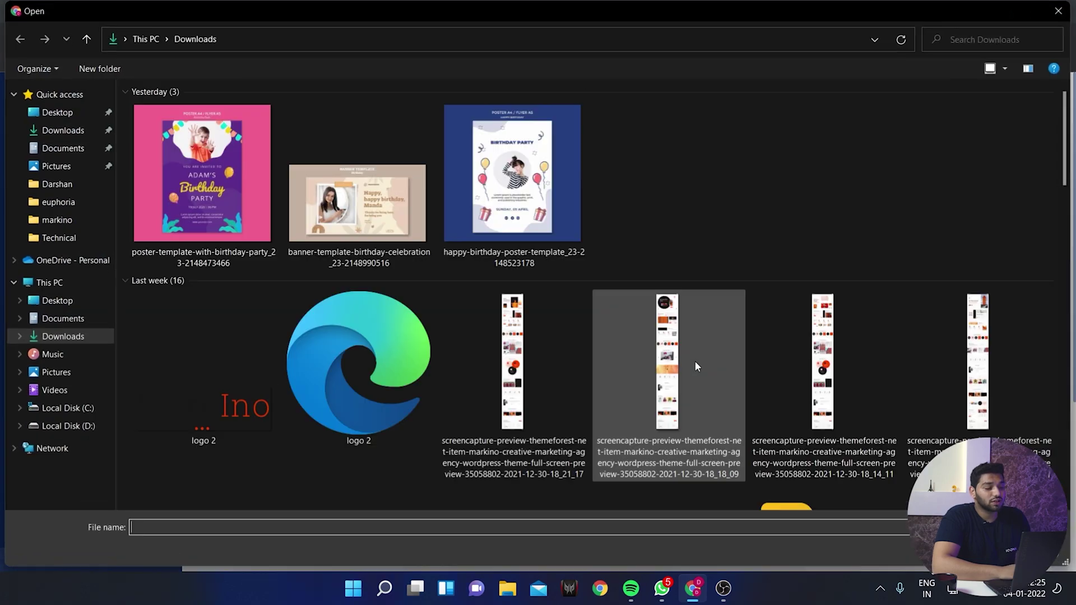
{"action": "left_click", "coordinate": [1059, 11]}
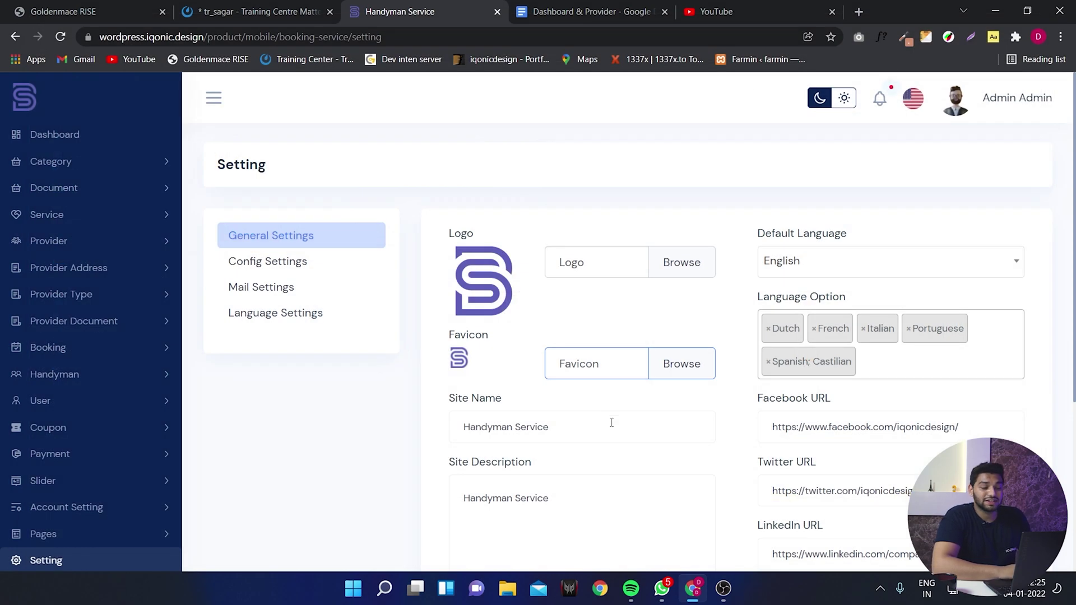
{"action": "left_click", "coordinate": [611, 423]}
{"action": "scroll", "coordinate": [884, 229], "scroll_direction": "down", "scroll_amount": 1}
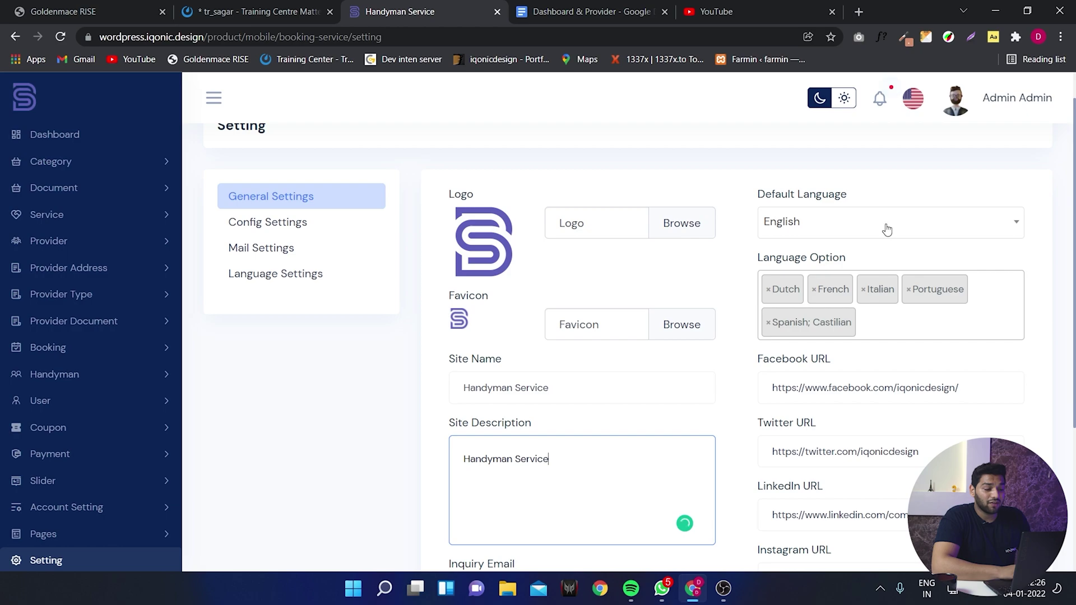
{"action": "left_click", "coordinate": [884, 228]}
{"action": "scroll", "coordinate": [882, 306], "scroll_direction": "down", "scroll_amount": 3}
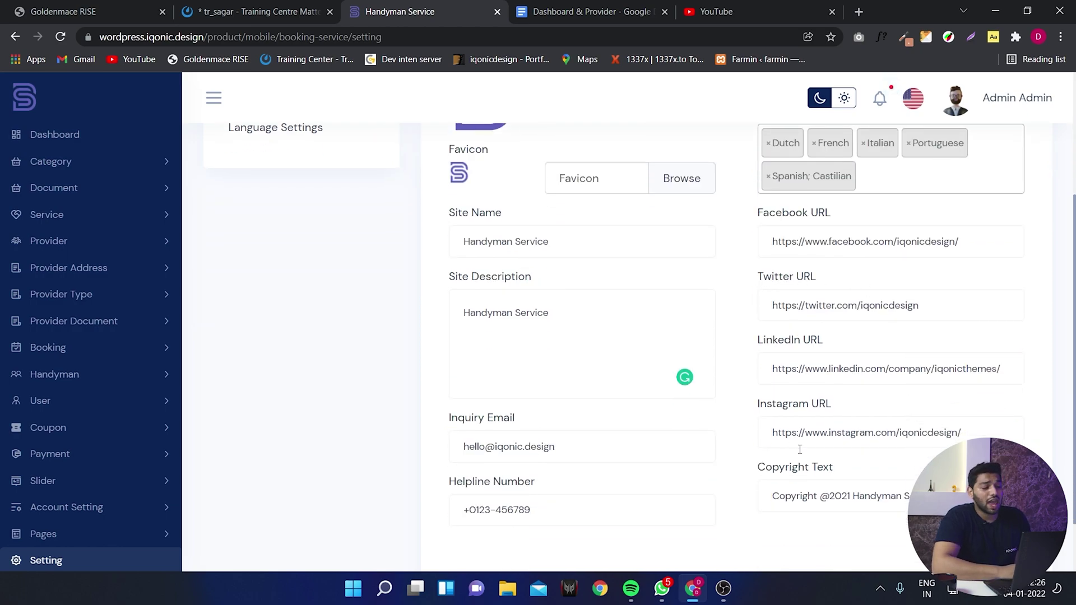
Open Config Settings and review the AdMob ID fields and primary and secondary colours
{"action": "scroll", "coordinate": [951, 311], "scroll_direction": "up", "scroll_amount": 5}
{"action": "left_click", "coordinate": [268, 172]}
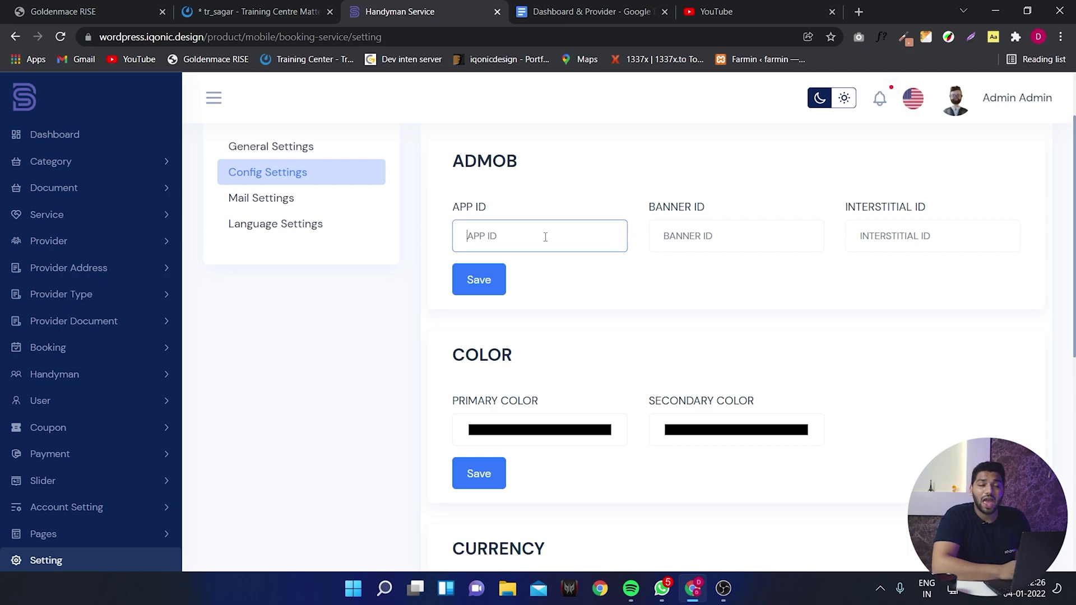
{"action": "left_click", "coordinate": [754, 232]}
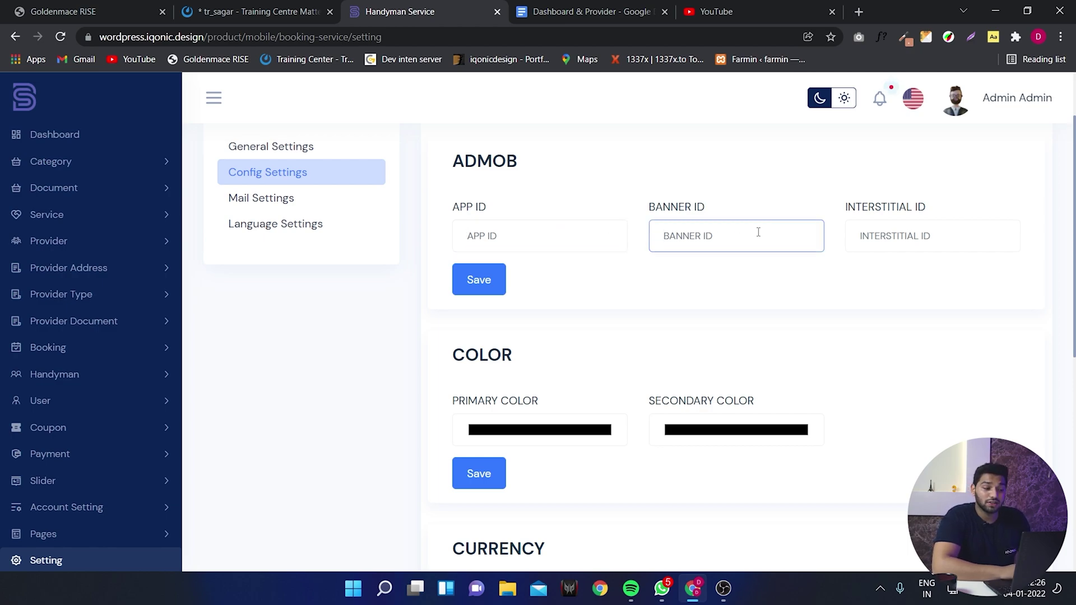
{"action": "left_click", "coordinate": [965, 230]}
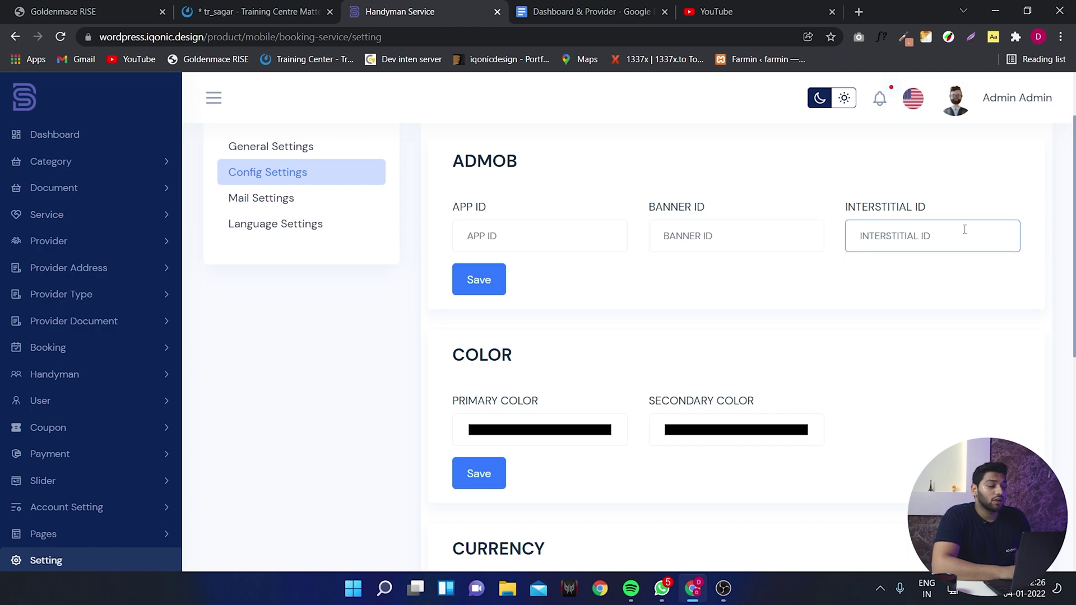
{"action": "scroll", "coordinate": [965, 229], "scroll_direction": "down", "scroll_amount": 3}
{"action": "left_click", "coordinate": [548, 256]}
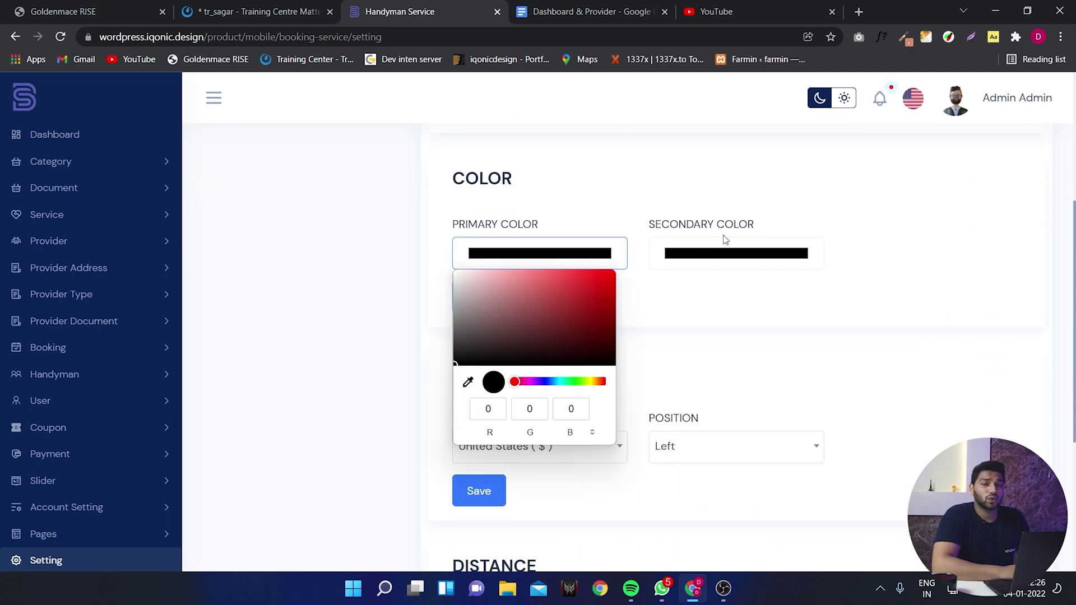
{"action": "left_click", "coordinate": [775, 263]}
{"action": "left_click", "coordinate": [901, 301]}
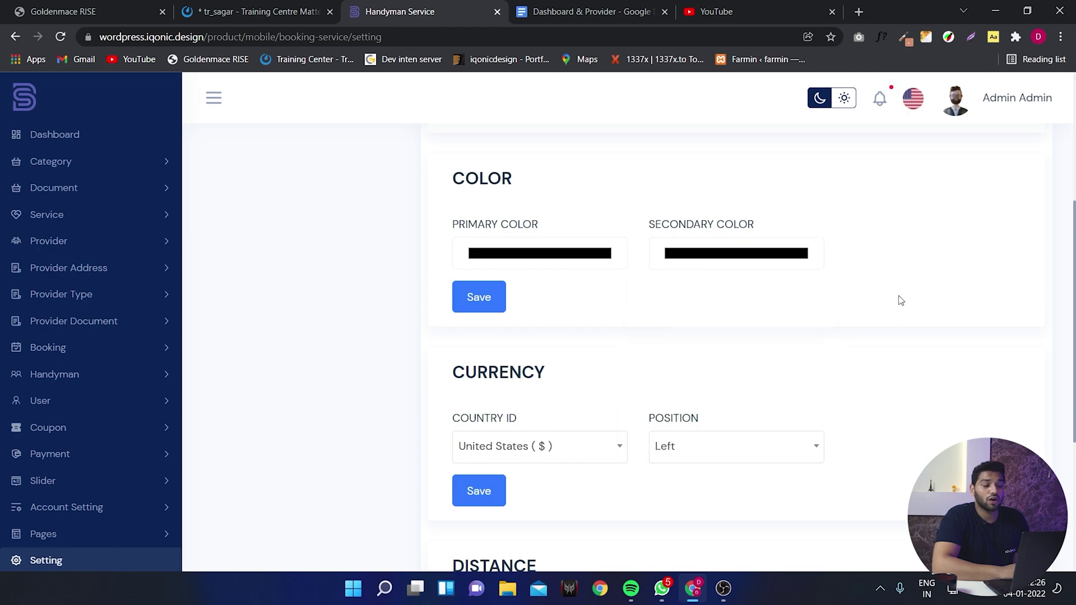
Keep United States ($) as the currency and check the km distance unit options
{"action": "scroll", "coordinate": [761, 321], "scroll_direction": "down", "scroll_amount": 4}
{"action": "left_click", "coordinate": [605, 236]}
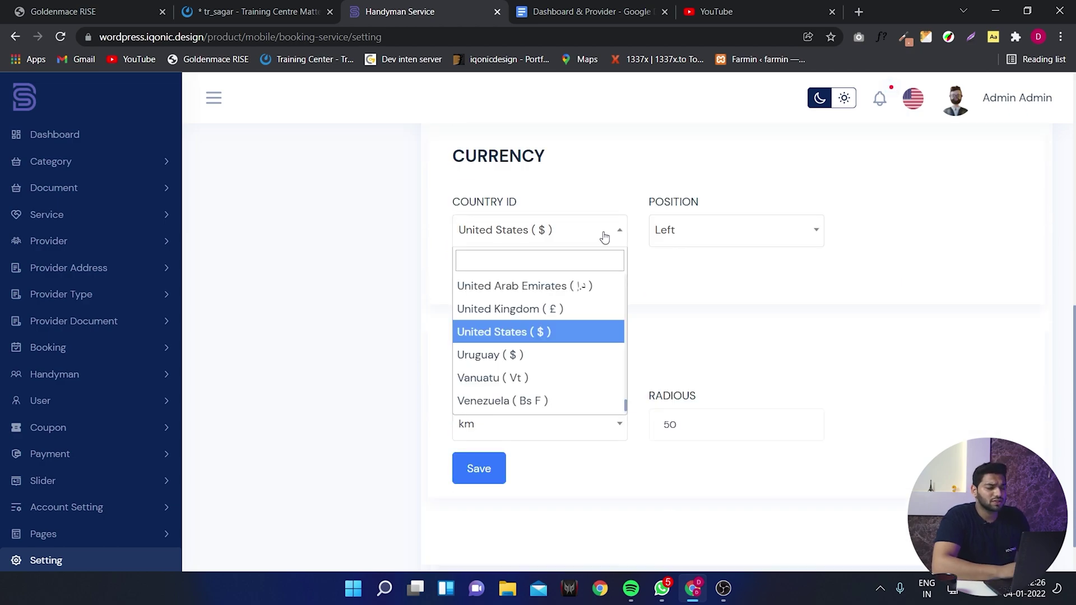
{"action": "left_click", "coordinate": [684, 280]}
{"action": "left_click", "coordinate": [528, 425]}
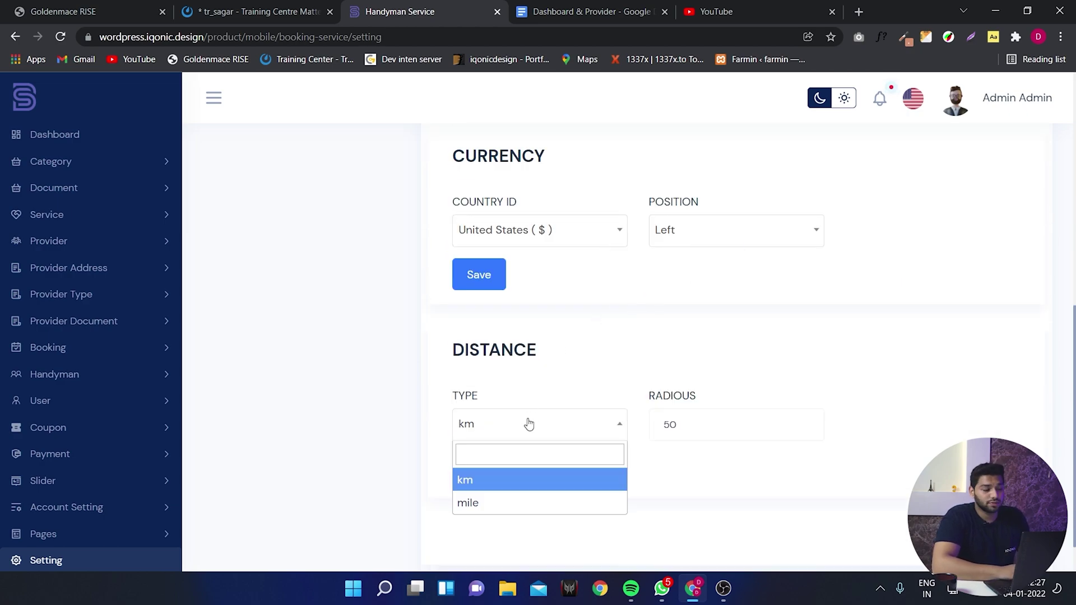
{"action": "scroll", "coordinate": [529, 424], "scroll_direction": "up", "scroll_amount": 5}
Review Mail Settings: mailer smtp, host smtp.gmail.com, port 465, ssl encryption, password
{"action": "left_click", "coordinate": [310, 295]}
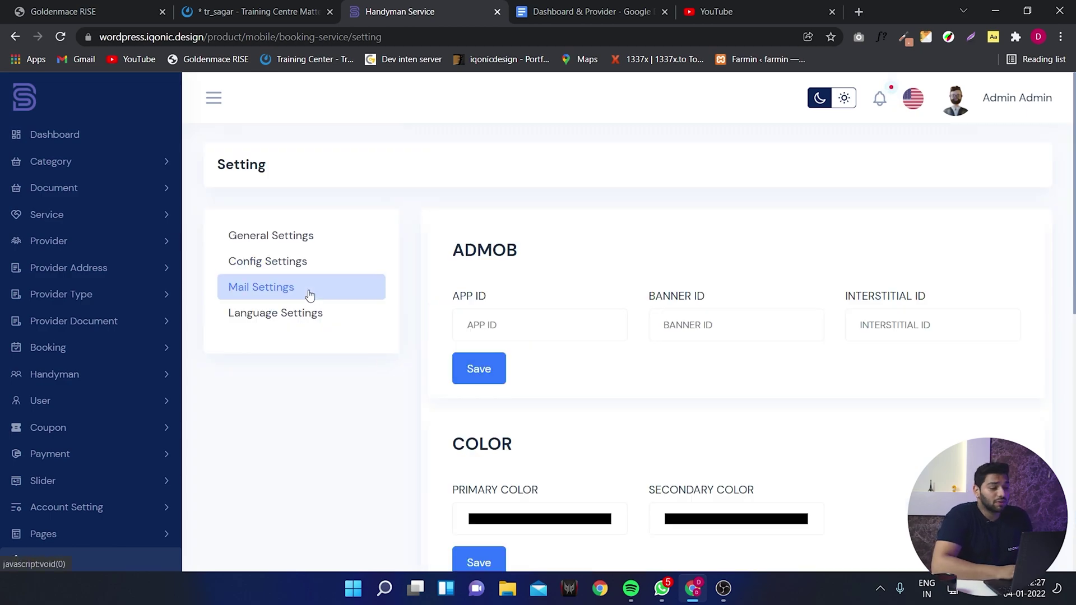
{"action": "left_click", "coordinate": [602, 250]}
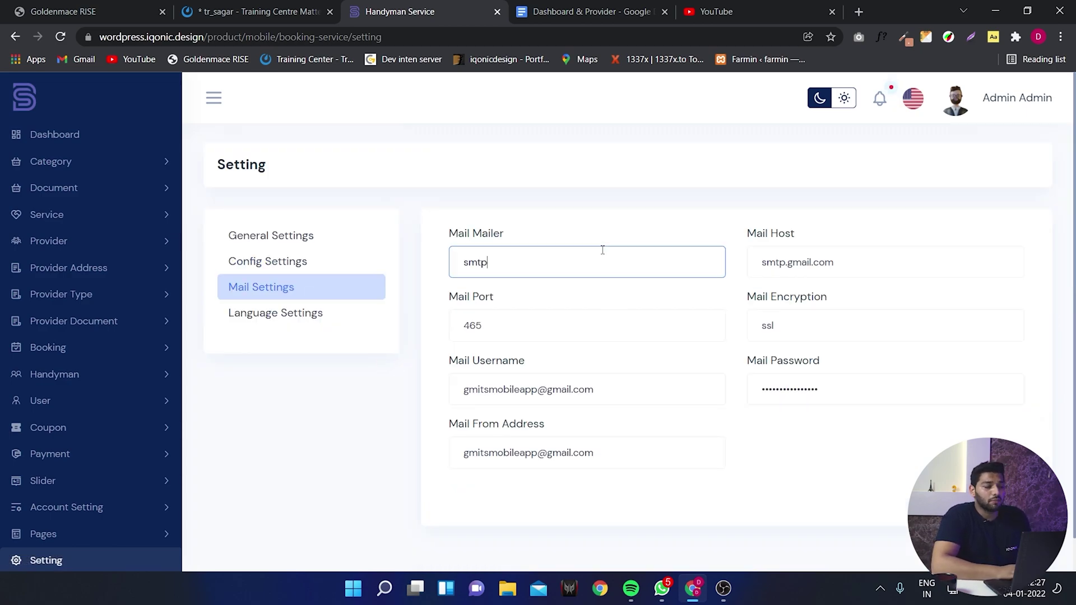
{"action": "left_click", "coordinate": [866, 264]}
{"action": "left_click", "coordinate": [667, 339]}
{"action": "left_click", "coordinate": [817, 320]}
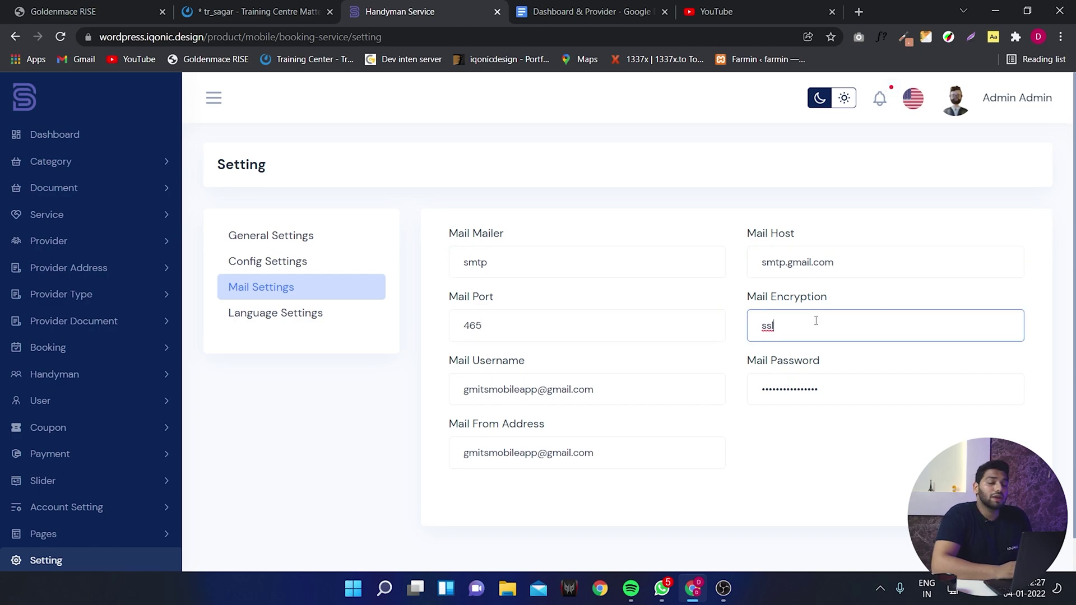
{"action": "left_click", "coordinate": [847, 386]}
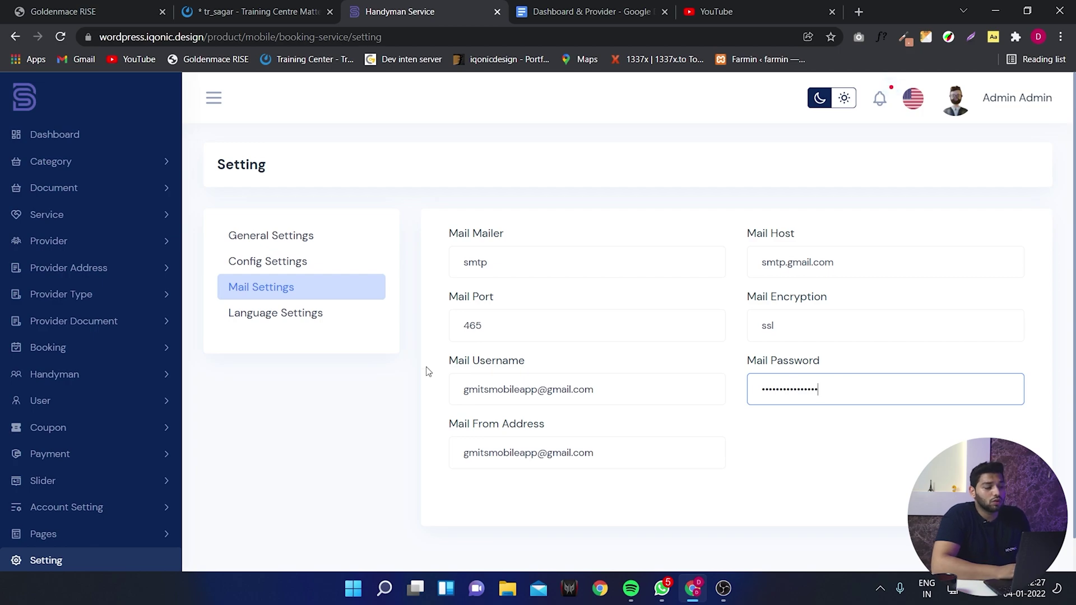
Show Language Settings with English selected to list the auth translation keys
{"action": "left_click", "coordinate": [326, 324]}
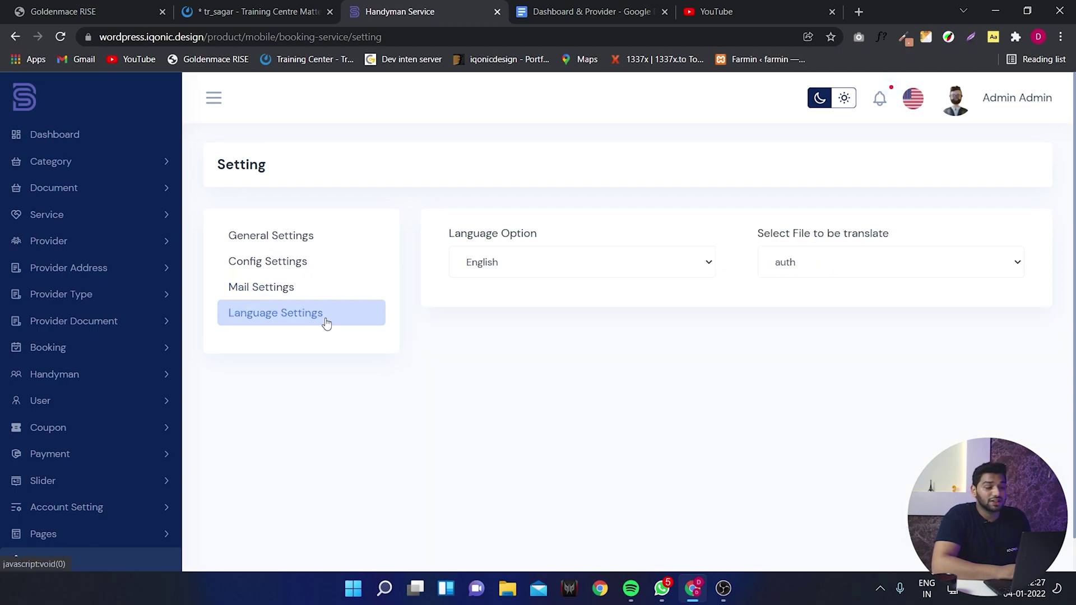
{"action": "left_click", "coordinate": [625, 265]}
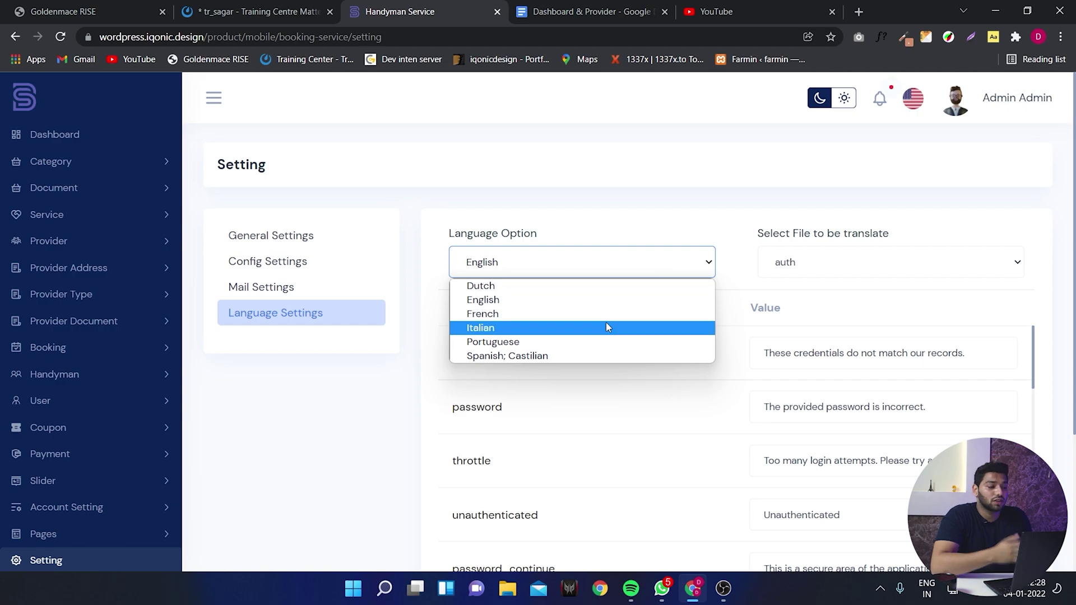
{"action": "left_click", "coordinate": [500, 367]}
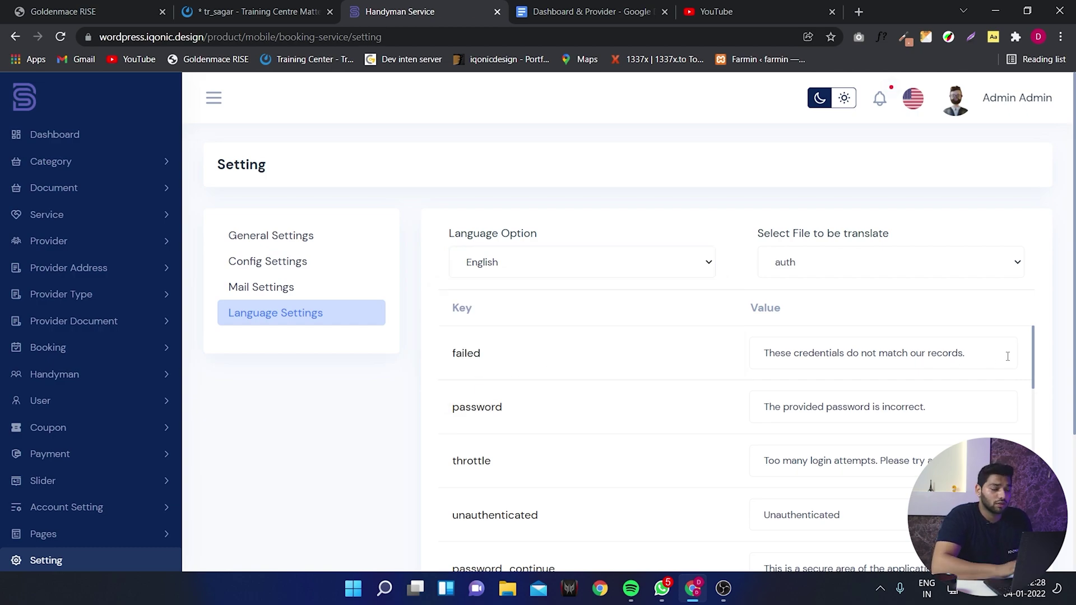